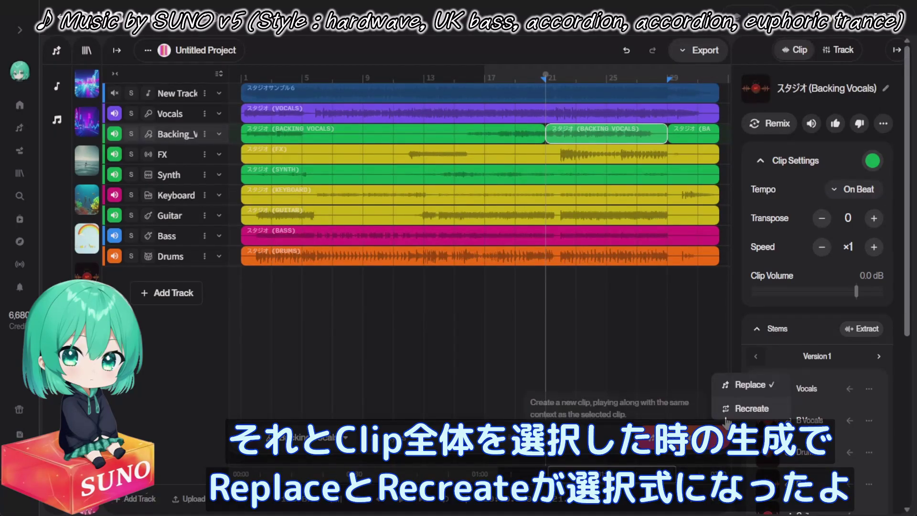
Step: Show the New Track EQ and, while the song plays, pull band 4 to about 9.0 kHz and -16.0 dB
{"action": "mouse_move", "coordinate": [741, 389]}
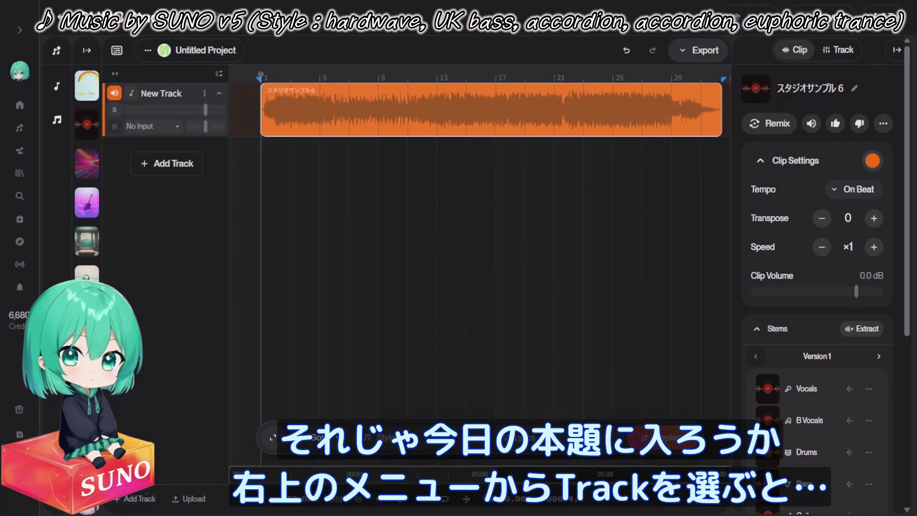
{"action": "left_click", "coordinate": [845, 51]}
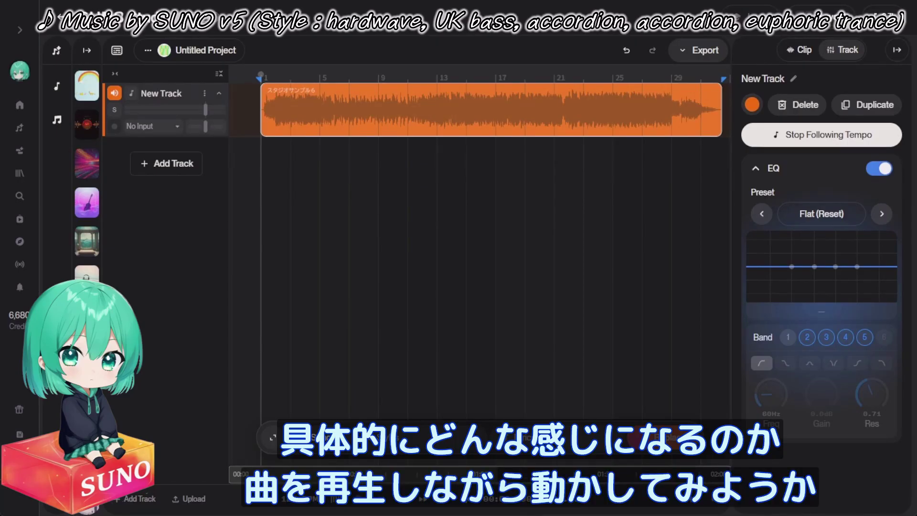
{"action": "left_click", "coordinate": [401, 499]}
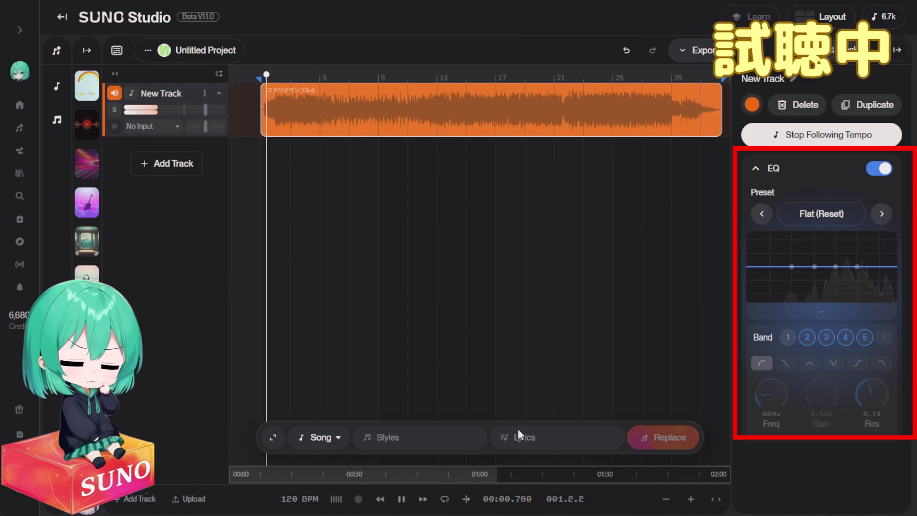
{"action": "left_click_drag", "start_coordinate": [836, 271], "coordinate": [881, 311]}
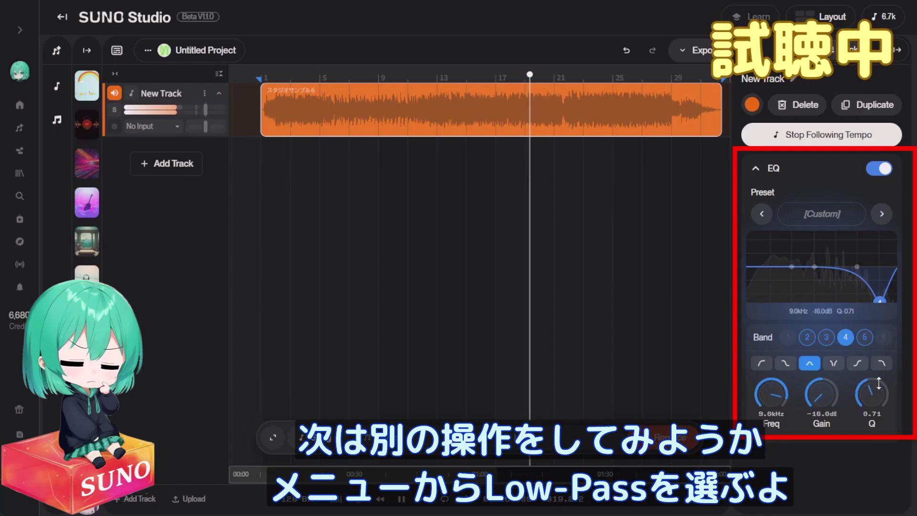
Step: Make band 4 a Low-Pass filter lowered to about 229 Hz, and switch it to High-Pass and sweep its cutoff upward
{"action": "left_click", "coordinate": [882, 364]}
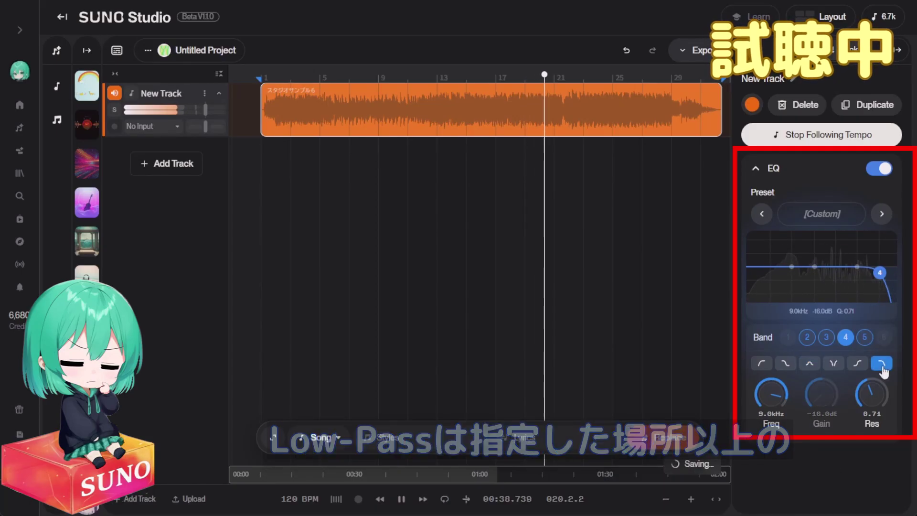
{"action": "left_click_drag", "start_coordinate": [858, 274], "coordinate": [800, 278]}
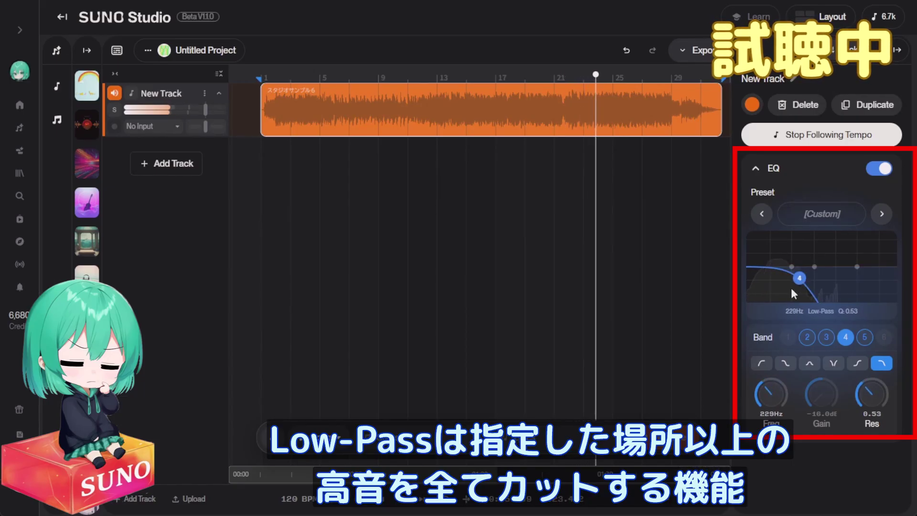
{"action": "left_click", "coordinate": [761, 363]}
{"action": "left_click_drag", "start_coordinate": [799, 280], "coordinate": [859, 278]}
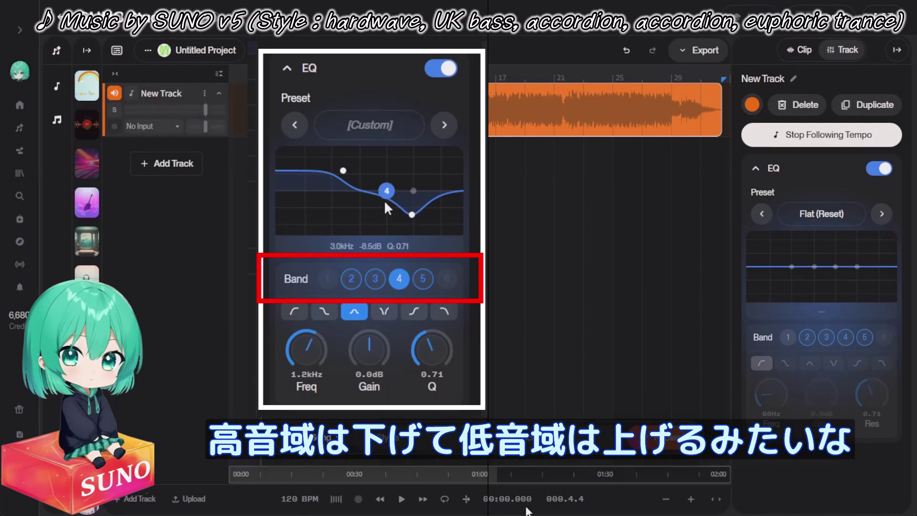
Step: Give EQ band 2 the Peaking shape and lower it to about 42 Hz and -12.0 dB
{"action": "left_click", "coordinate": [356, 282]}
{"action": "left_click", "coordinate": [354, 311]}
{"action": "left_click_drag", "start_coordinate": [342, 172], "coordinate": [299, 221]}
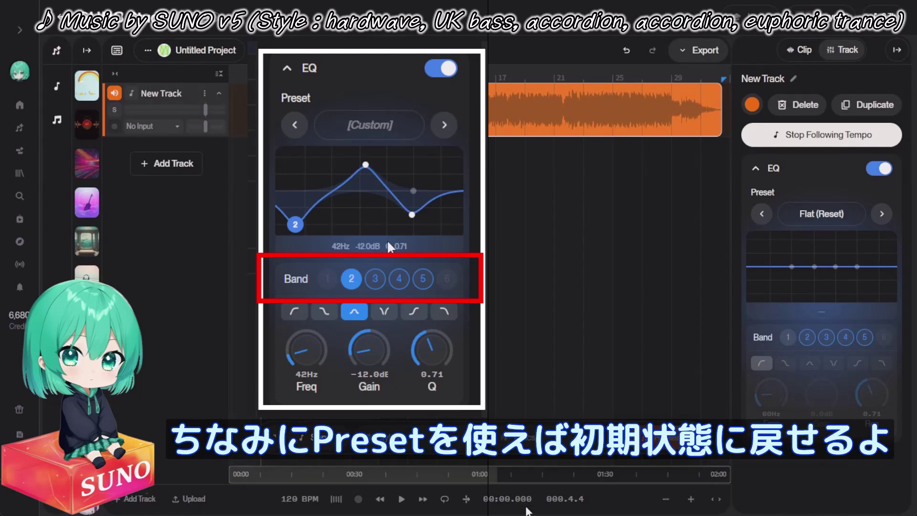
Step: Reset the EQ to the Flat preset and turn band 2 into a High-Pass filter at about 62 Hz
{"action": "left_click", "coordinate": [444, 126]}
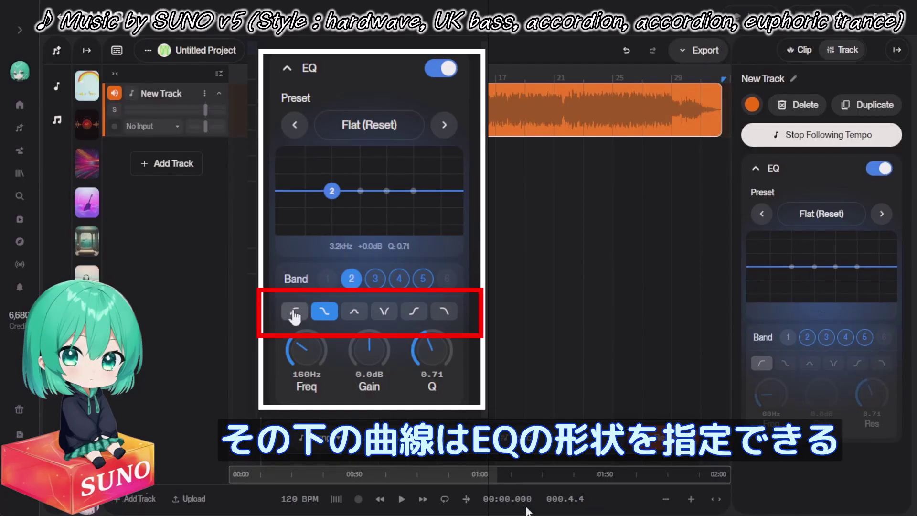
{"action": "left_click", "coordinate": [295, 313]}
{"action": "left_click_drag", "start_coordinate": [333, 206], "coordinate": [306, 201]}
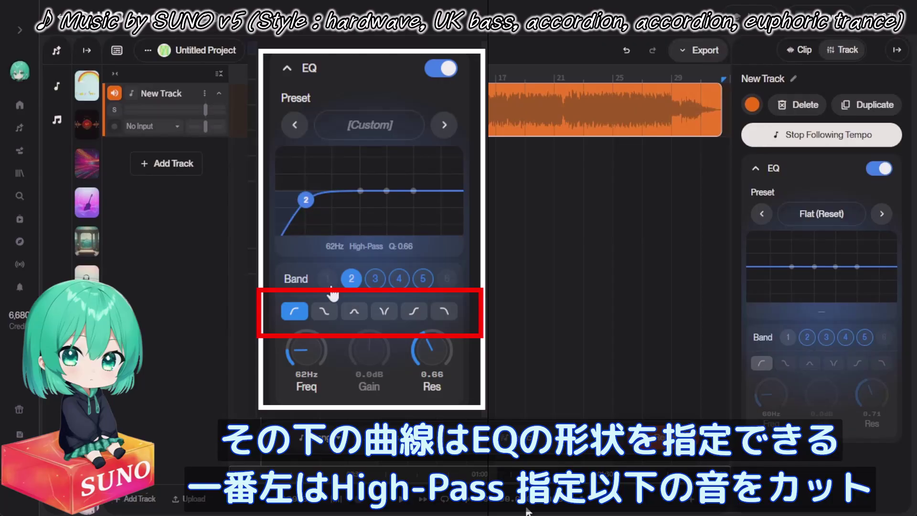
Step: Change band 2 to Low-Shelf, raise it to about 1.2 kHz and +9.6 dB, and switch it to Peaking
{"action": "left_click", "coordinate": [324, 313]}
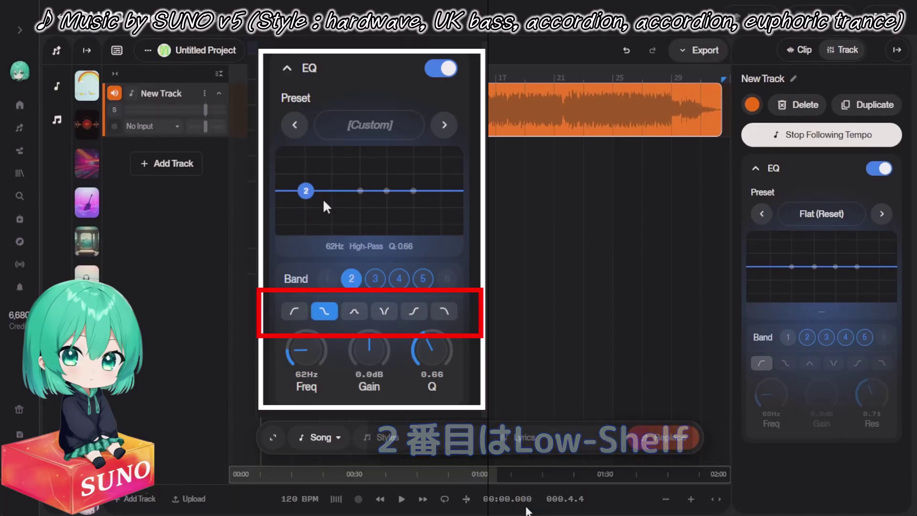
{"action": "left_click_drag", "start_coordinate": [305, 191], "coordinate": [387, 164]}
{"action": "left_click", "coordinate": [354, 311]}
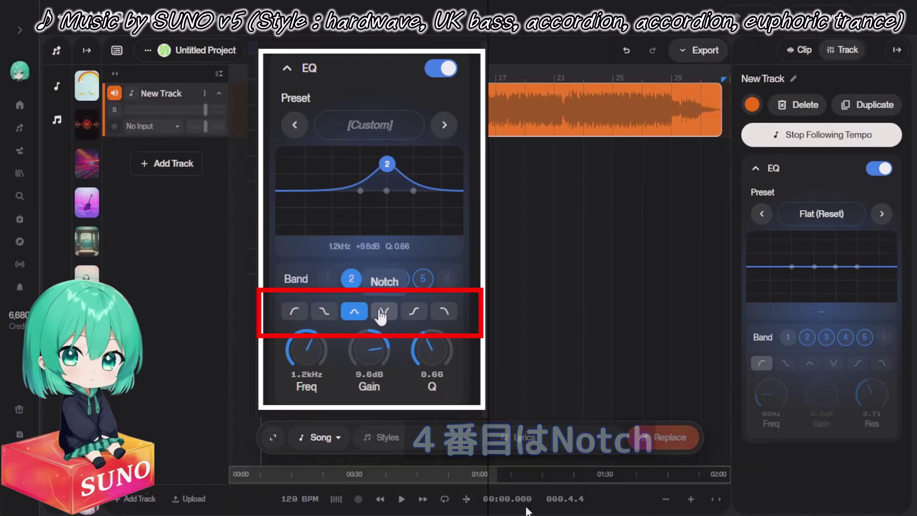
Step: Try the Notch shape on band 2 and return it to Peaking at about 2.9 kHz and +8.0 dB
{"action": "left_click", "coordinate": [383, 313]}
{"action": "mouse_move", "coordinate": [387, 200]}
{"action": "left_mouse_down"}
{"action": "mouse_move", "coordinate": [344, 198]}
{"action": "mouse_move", "coordinate": [389, 205]}
{"action": "left_mouse_up"}
{"action": "left_click", "coordinate": [354, 311]}
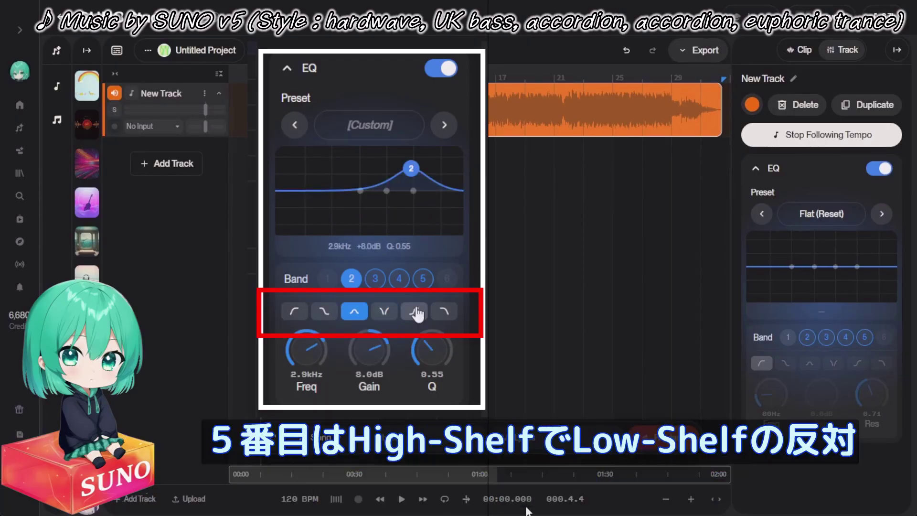
Step: Try band 2 as a High-Shelf and as a Low-Pass filter around 809 Hz, and set it back to Peaking
{"action": "left_click", "coordinate": [413, 311]}
{"action": "left_click_drag", "start_coordinate": [416, 175], "coordinate": [376, 201]}
{"action": "left_click", "coordinate": [444, 311]}
{"action": "left_click", "coordinate": [354, 311]}
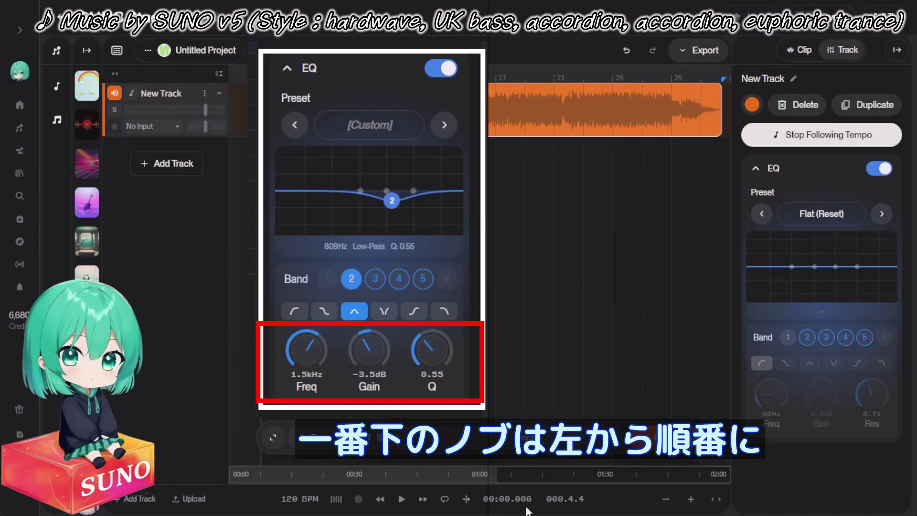
Step: Adjust band 2's frequency, gain and Q, raising its curve point to about 1.2 kHz and +11.2 dB
{"action": "left_click_drag", "start_coordinate": [299, 340], "coordinate": [298, 346]}
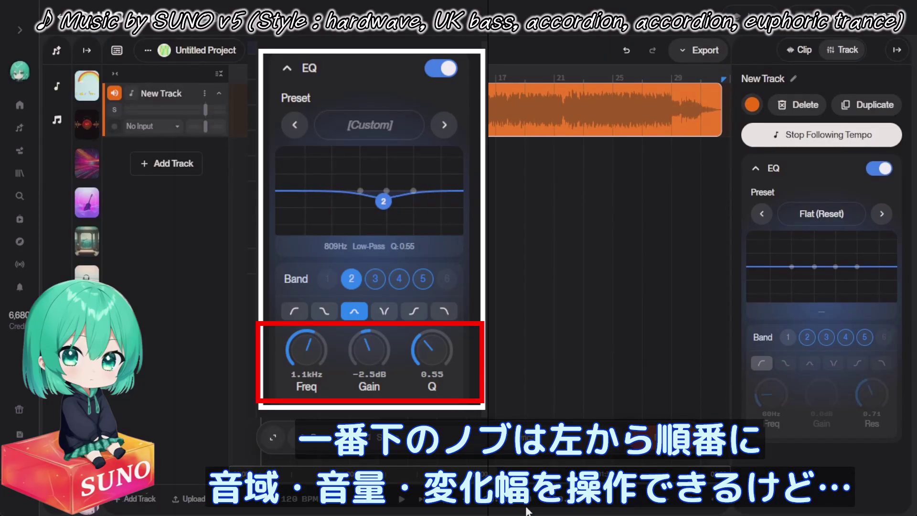
{"action": "left_click_drag", "start_coordinate": [369, 348], "coordinate": [369, 358]}
{"action": "left_click_drag", "start_coordinate": [380, 203], "coordinate": [383, 160]}
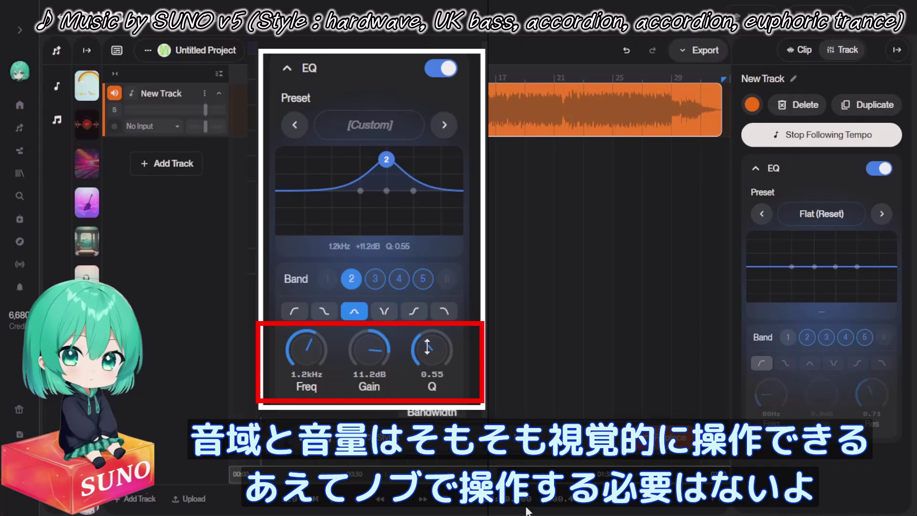
{"action": "left_click_drag", "start_coordinate": [428, 347], "coordinate": [427, 337]}
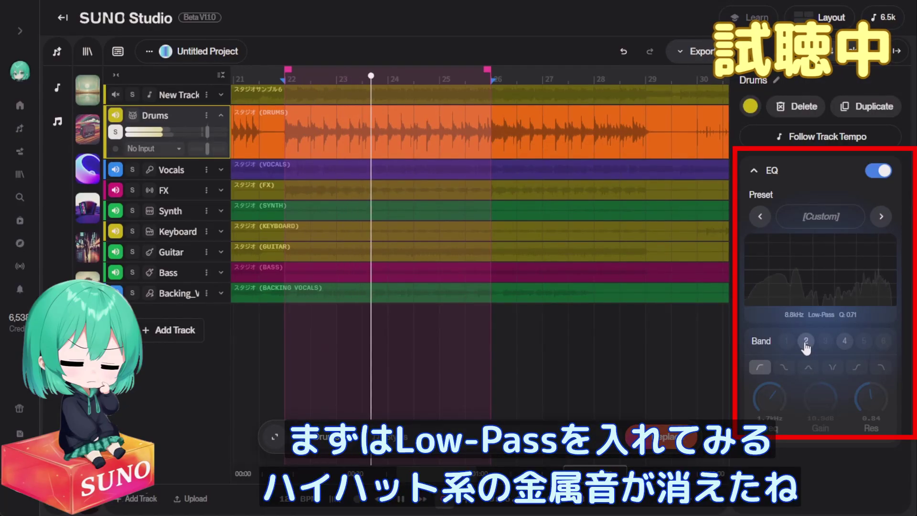
Step: Audition the Drums track through the band 2 Low-Pass filter and, separately, the band 4 High-Pass filter
{"action": "left_click", "coordinate": [806, 343]}
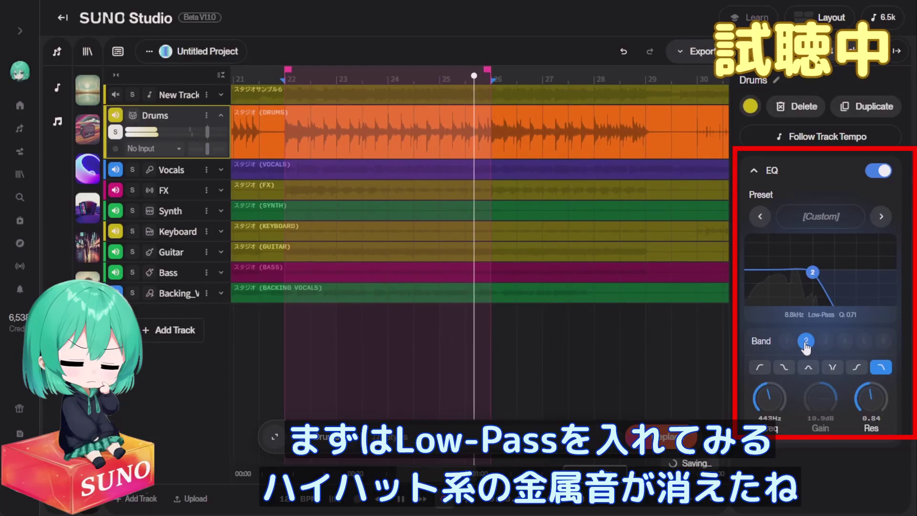
{"action": "left_click", "coordinate": [806, 342]}
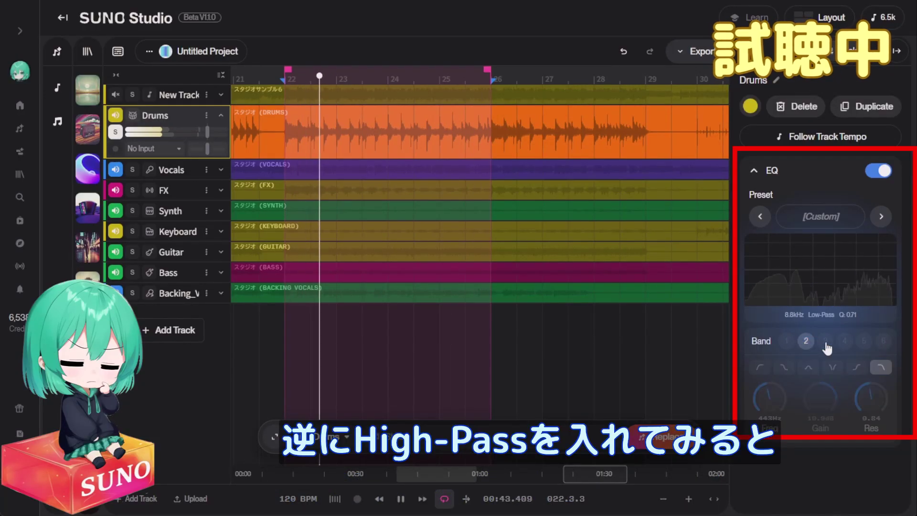
{"action": "left_click", "coordinate": [845, 342]}
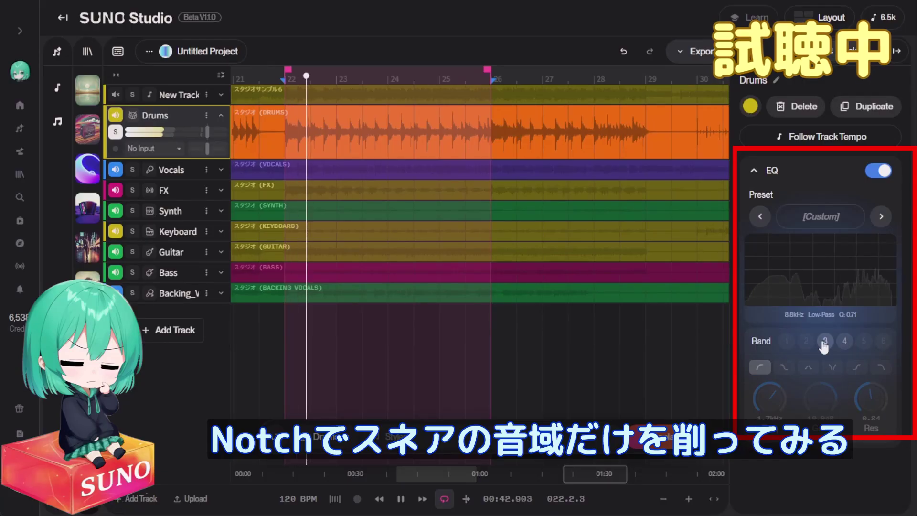
Step: Compare the Drums track with and without the band 3 Notch that cuts the snare range
{"action": "left_click", "coordinate": [825, 342]}
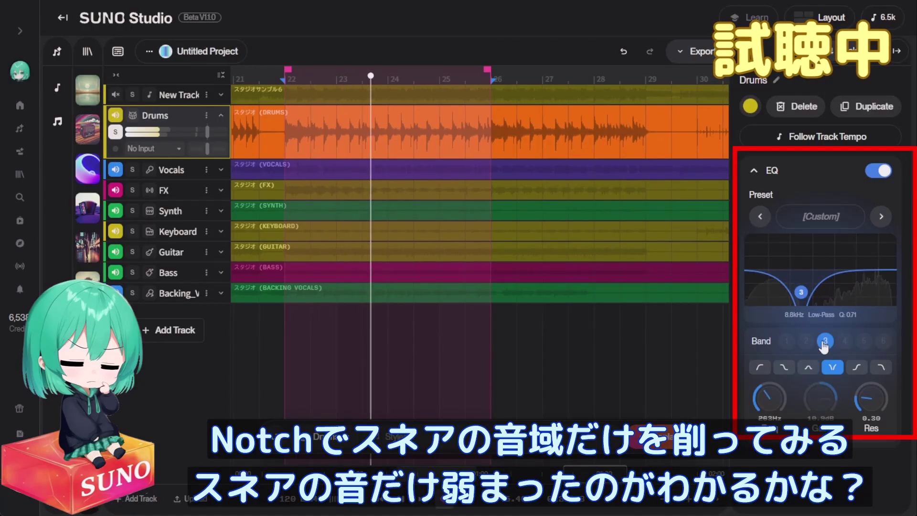
{"action": "left_click", "coordinate": [825, 341]}
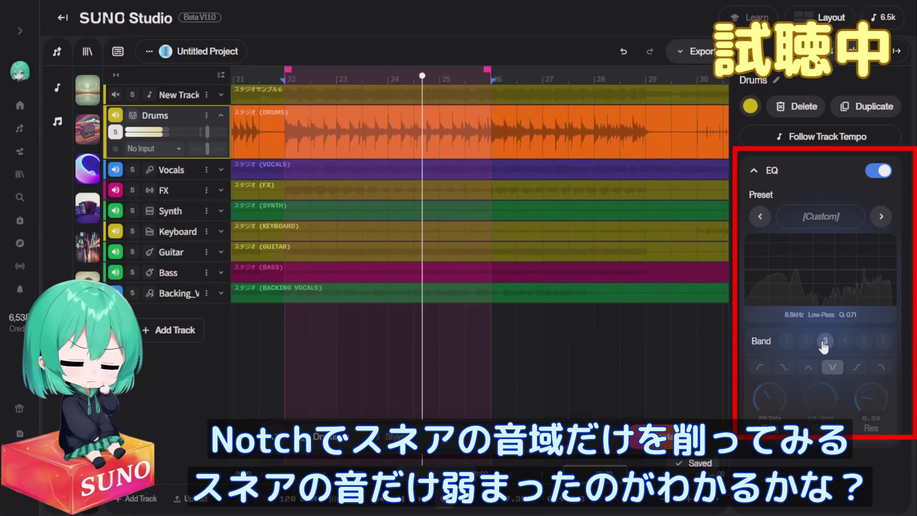
{"action": "left_click", "coordinate": [825, 341]}
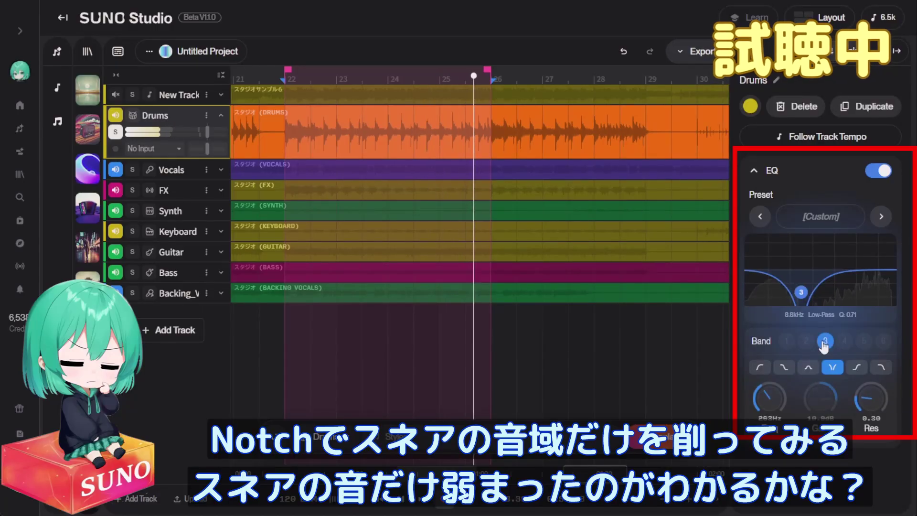
{"action": "left_click", "coordinate": [825, 341]}
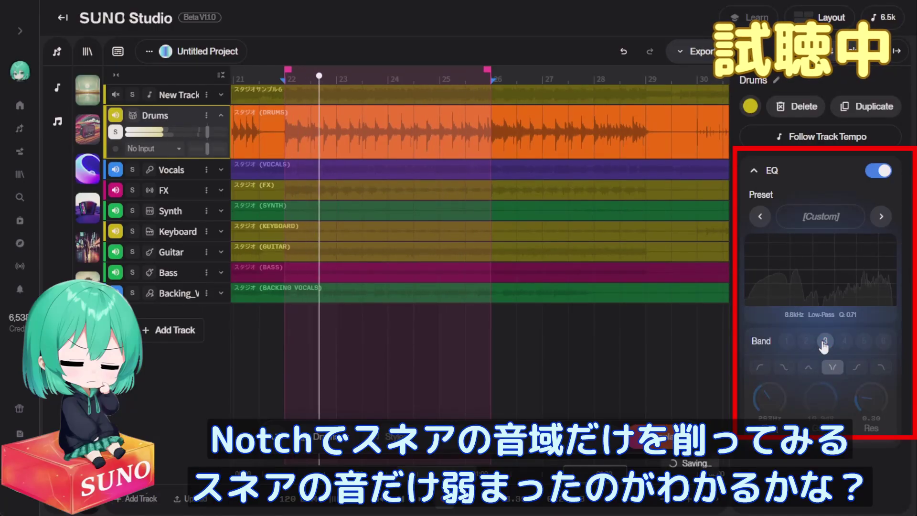
Step: Audition combined Drums EQ bands: Low-Pass band 2 with Peaking band 1, and High-Pass band 4 with High-Shelf band 5
{"action": "left_click", "coordinate": [806, 341]}
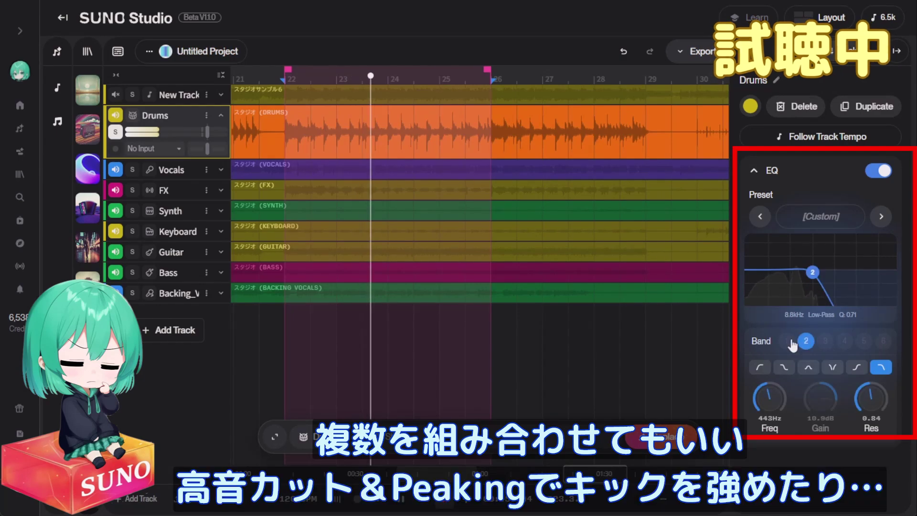
{"action": "left_click", "coordinate": [787, 342]}
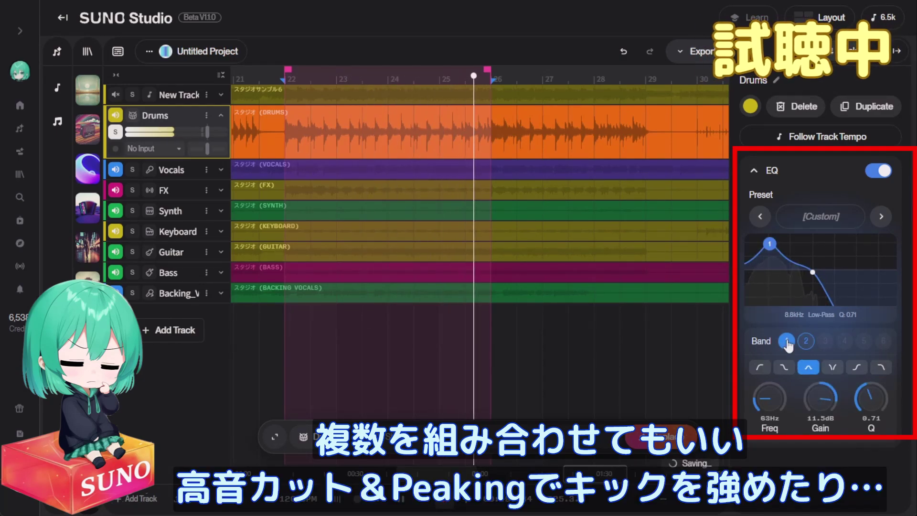
{"action": "left_click", "coordinate": [806, 341]}
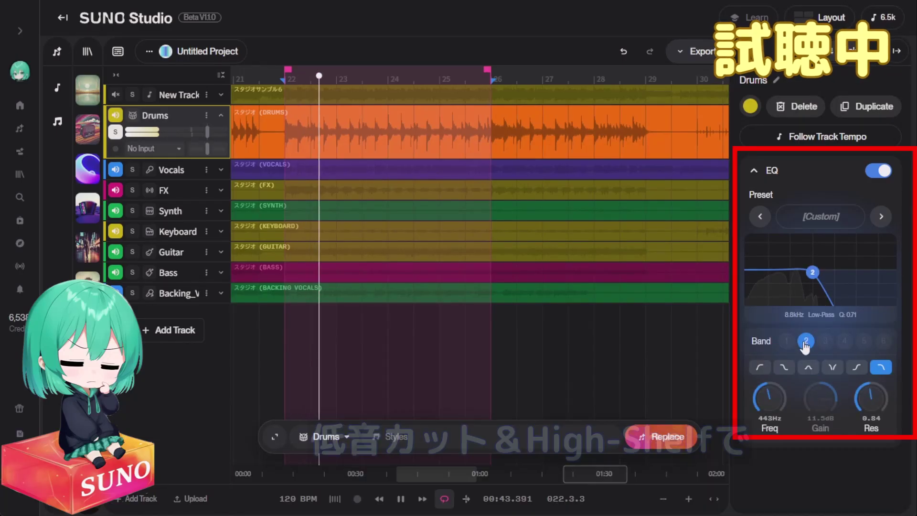
{"action": "left_click", "coordinate": [845, 341]}
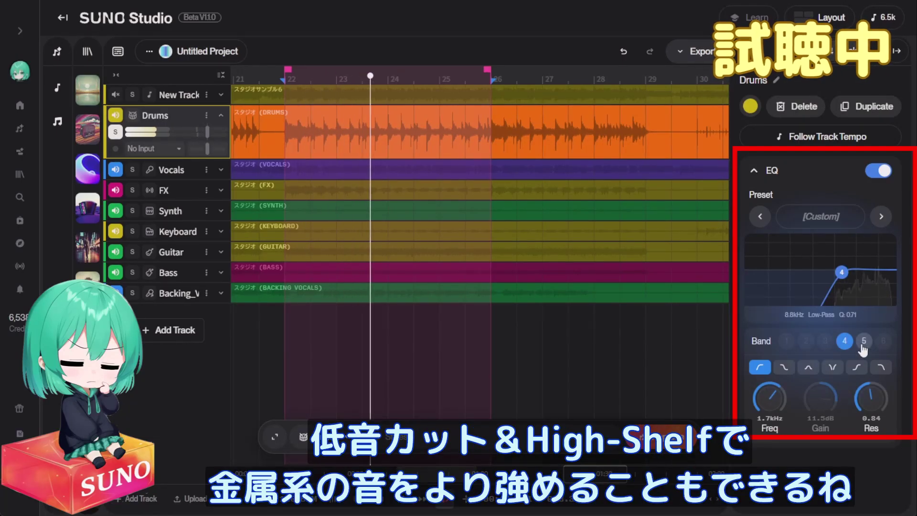
{"action": "left_click", "coordinate": [862, 345]}
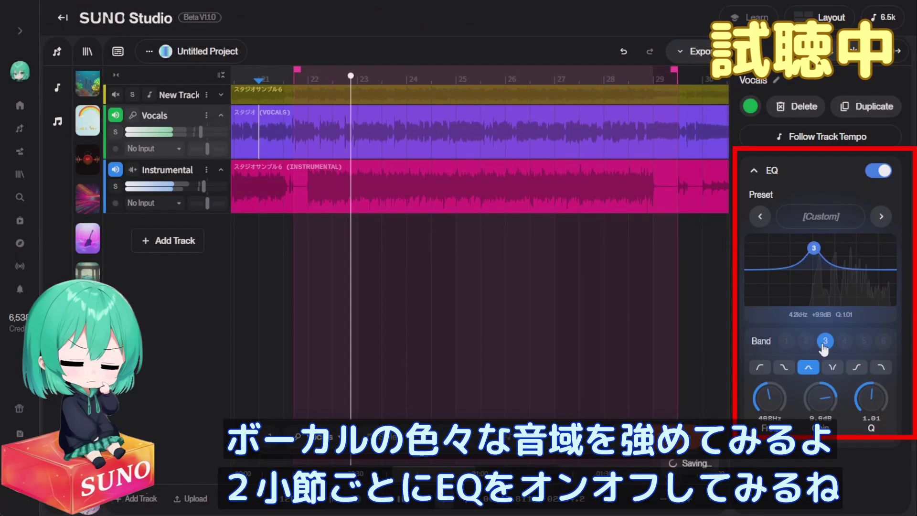
Step: Compare the Vocals track with and without the band 3 Peaking boost around 500 Hz
{"action": "left_click", "coordinate": [824, 343]}
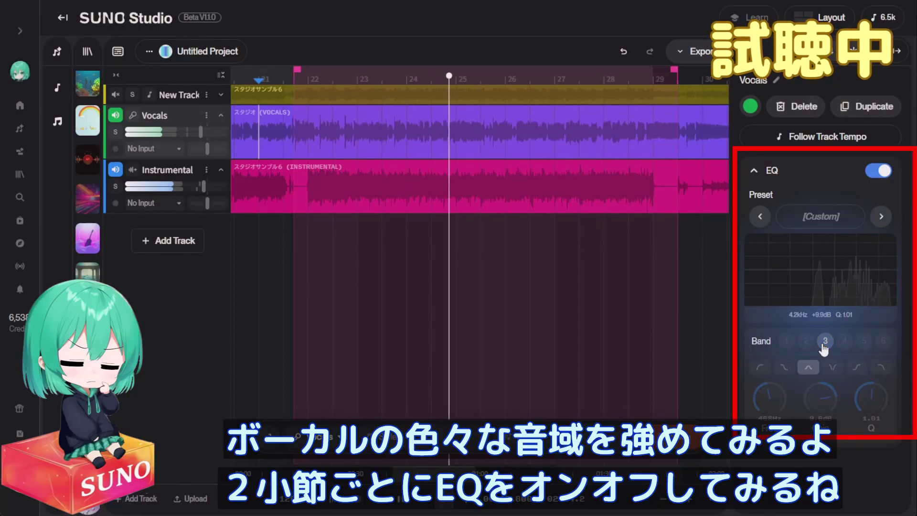
{"action": "left_click", "coordinate": [823, 343]}
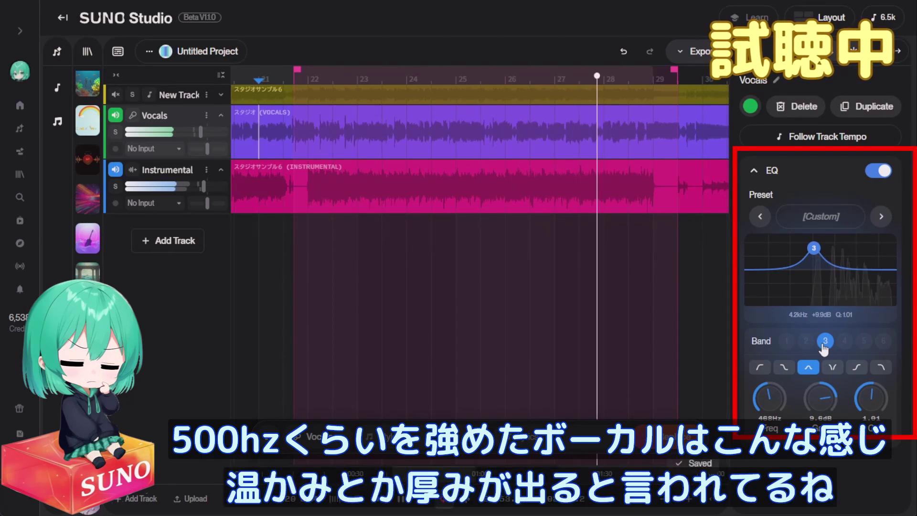
{"action": "left_click", "coordinate": [825, 342]}
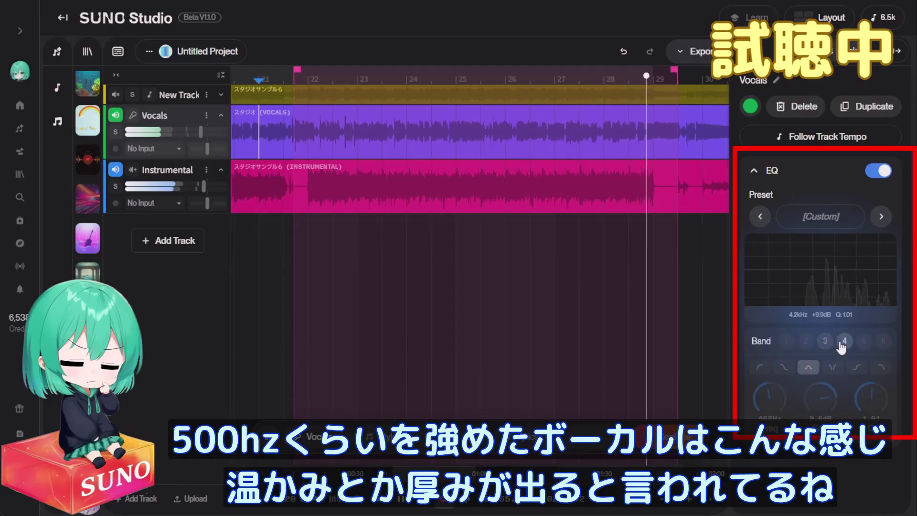
Step: Compare the Vocals track with and without the band 4 Peaking boost in the 1.2 kHz range
{"action": "left_click", "coordinate": [843, 343]}
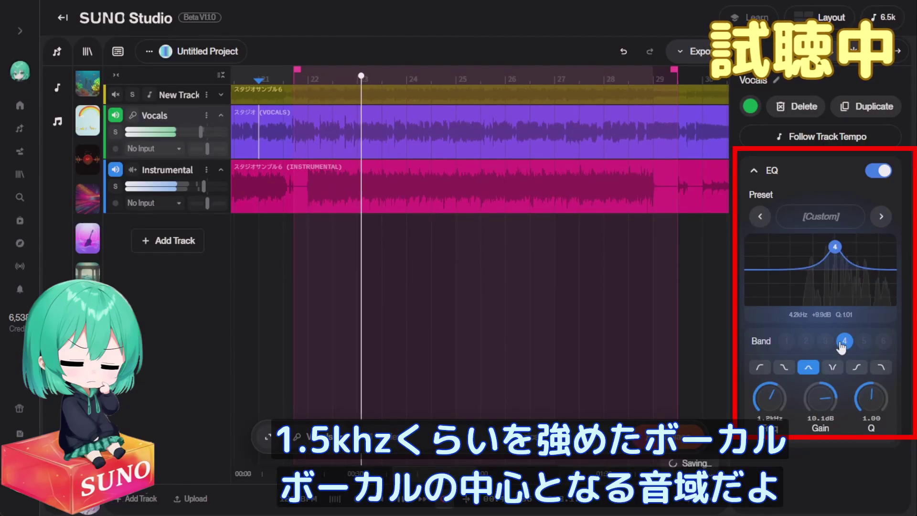
{"action": "left_click", "coordinate": [842, 343]}
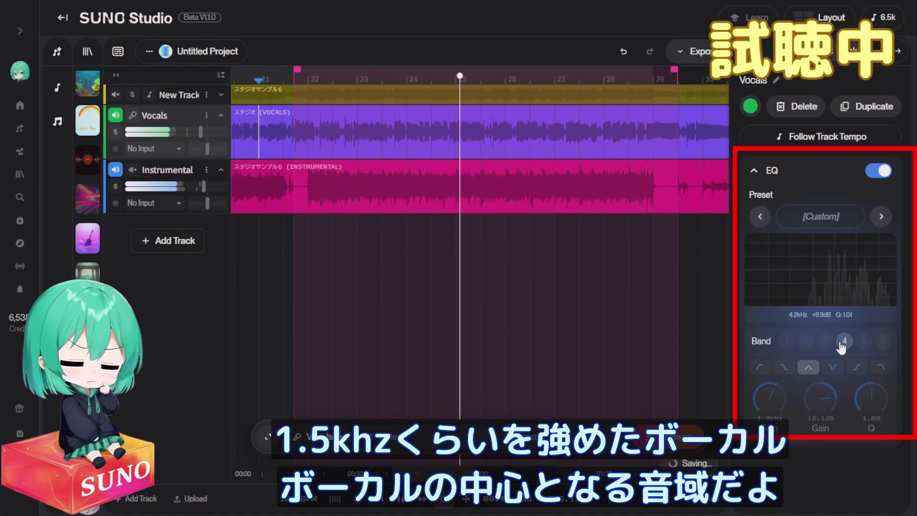
{"action": "left_click", "coordinate": [844, 342]}
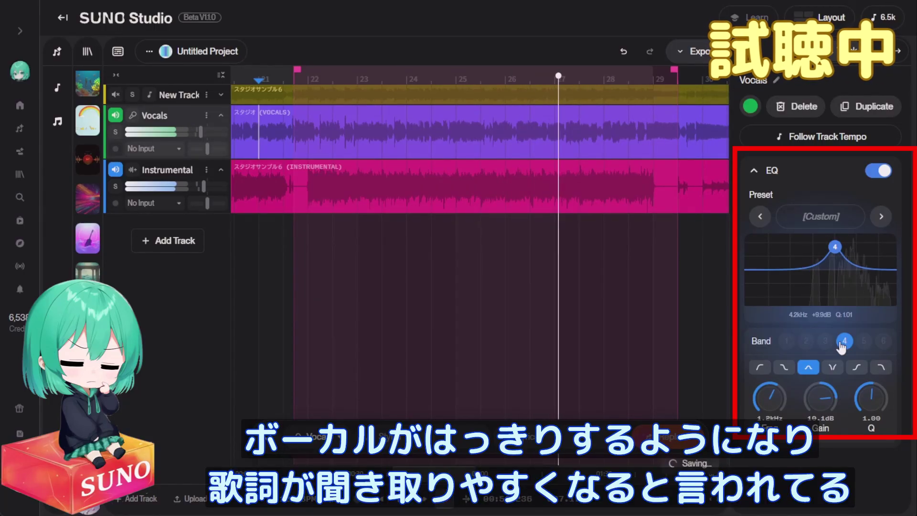
Step: Compare the Vocals track with and without the band 5 Peaking boost of 10.4 dB at 4.0 kHz, with band 4 disabled
{"action": "left_click", "coordinate": [843, 342]}
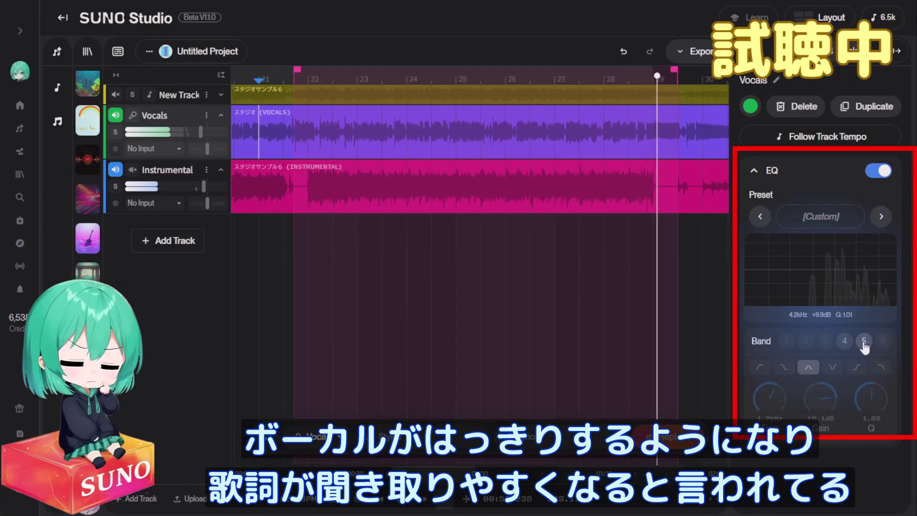
{"action": "left_click", "coordinate": [864, 341]}
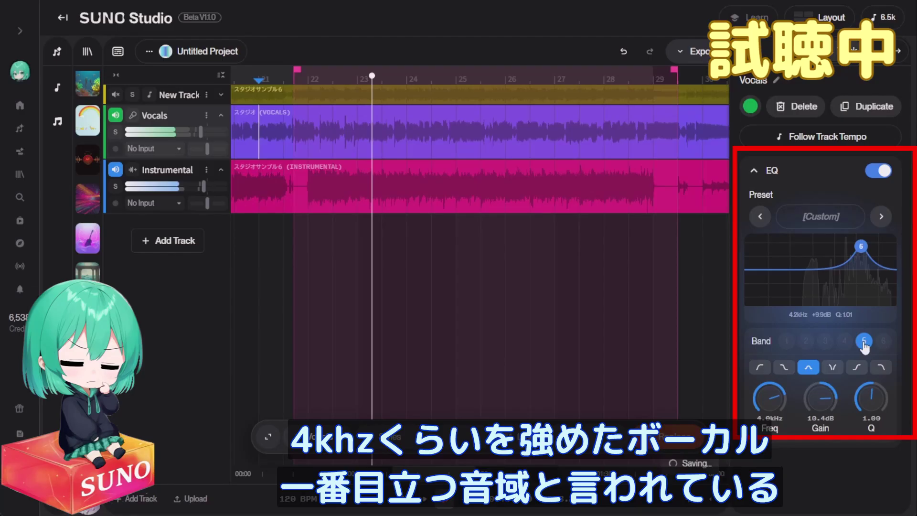
{"action": "left_click", "coordinate": [864, 341]}
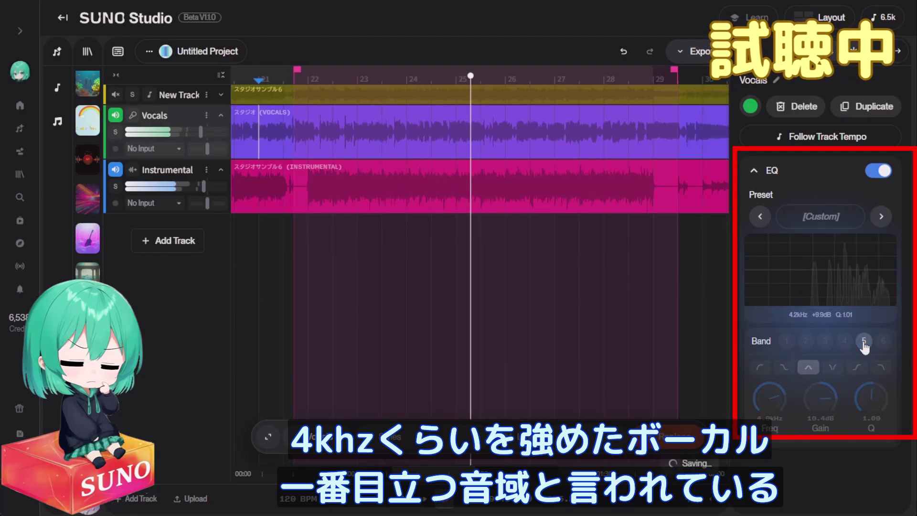
{"action": "left_click", "coordinate": [864, 341]}
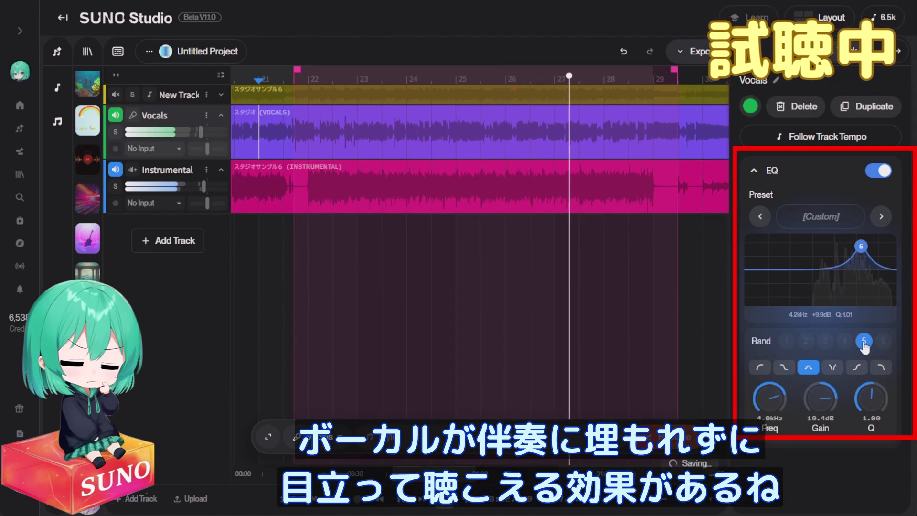
{"action": "left_click", "coordinate": [864, 342]}
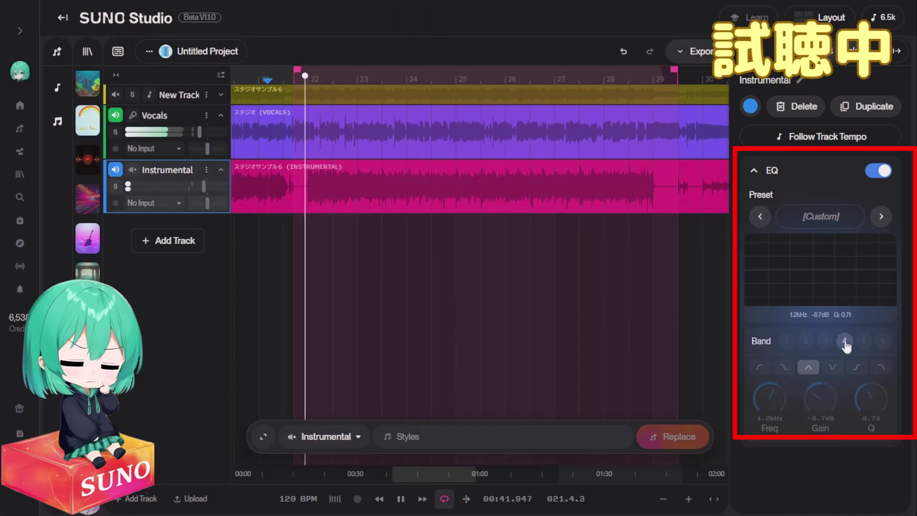
Step: Compare the song with and without the Instrumental track's band 4 Peaking cut of -6.7 dB at 1.2 kHz
{"action": "left_click", "coordinate": [845, 341]}
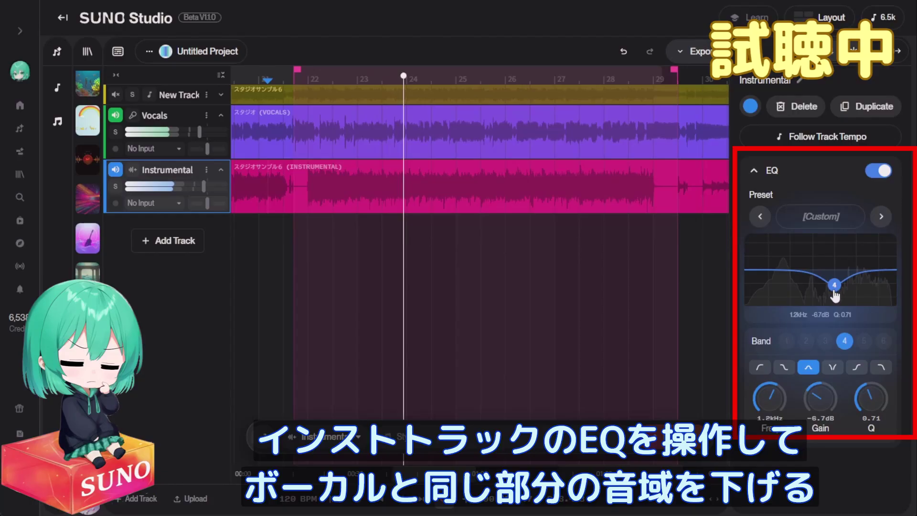
{"action": "left_click", "coordinate": [845, 341]}
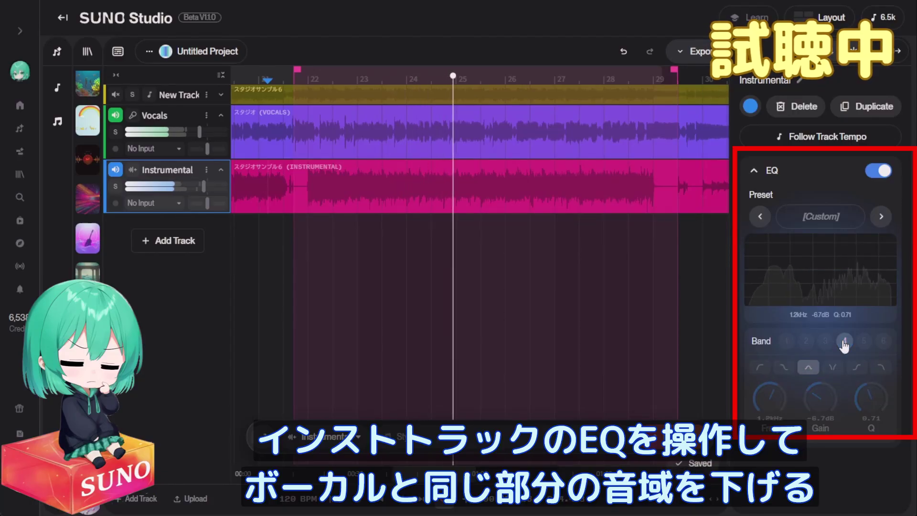
{"action": "left_click", "coordinate": [844, 341]}
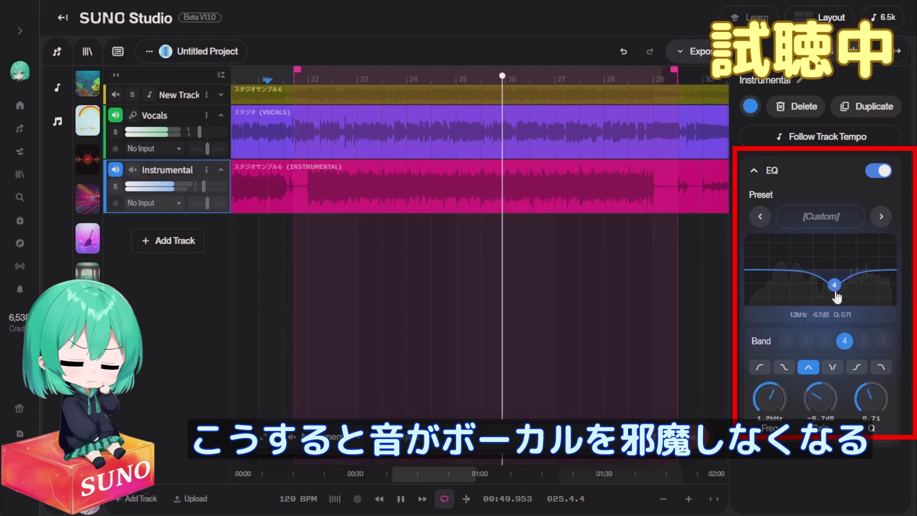
Step: Audition the Instrumental's band 4 boosted about 8.3 dB at 1.3 kHz, and cut about -8.8 dB at 101 Hz with the band on and off
{"action": "left_click_drag", "start_coordinate": [835, 286], "coordinate": [836, 253]}
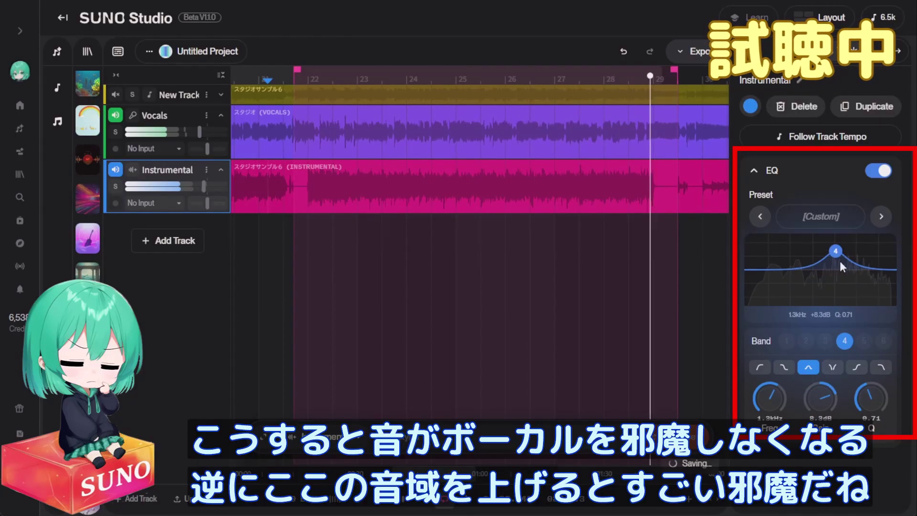
{"action": "left_click_drag", "start_coordinate": [837, 254], "coordinate": [780, 289]}
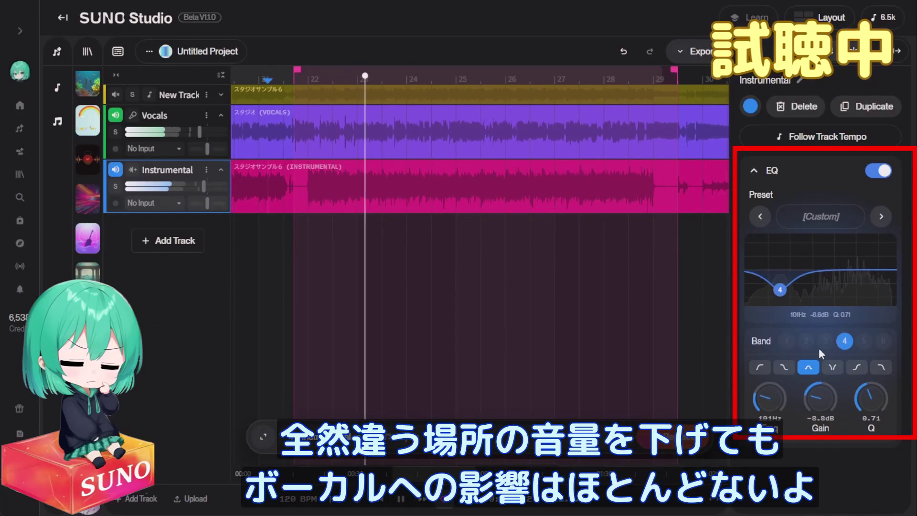
{"action": "left_click", "coordinate": [845, 342]}
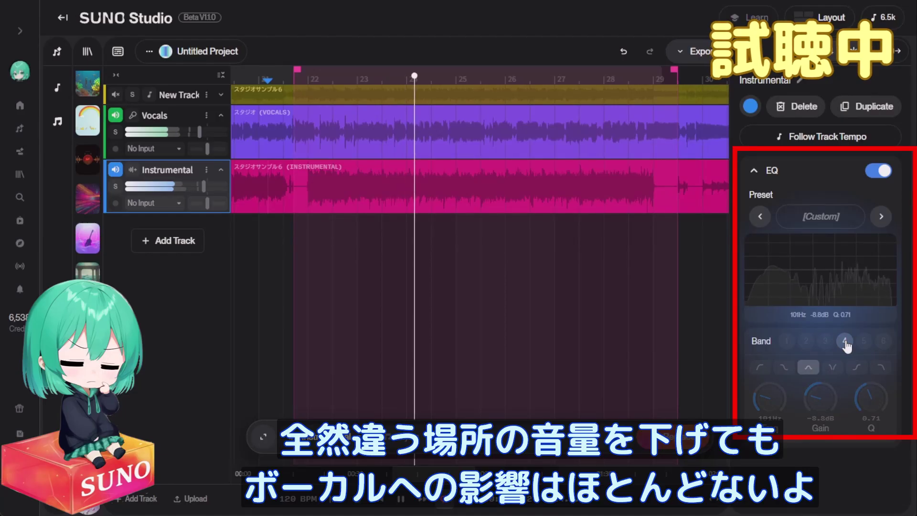
{"action": "left_click", "coordinate": [845, 341]}
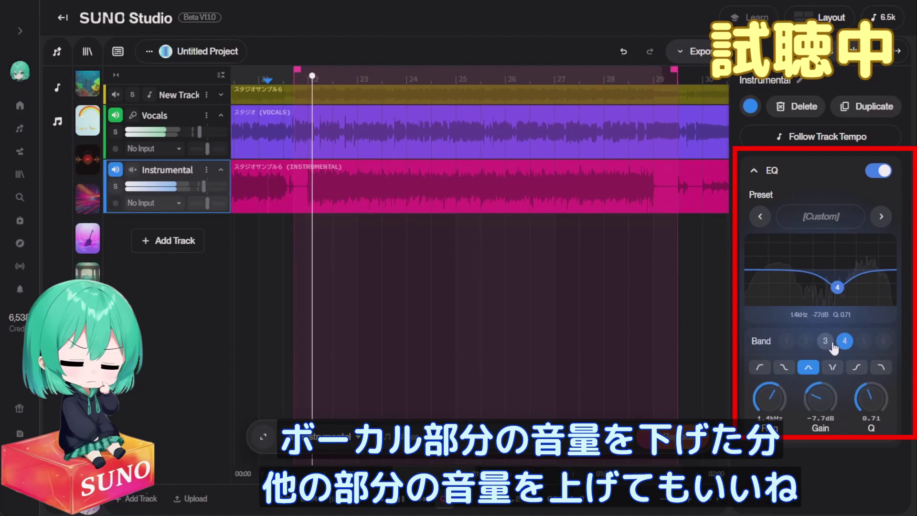
Step: Add Peaking boosts around the Instrumental's band 4 cut: band 3 at about 152 Hz, 3.7 dB, and band 5 at 6.3 kHz, 4.3 dB
{"action": "left_click", "coordinate": [826, 341]}
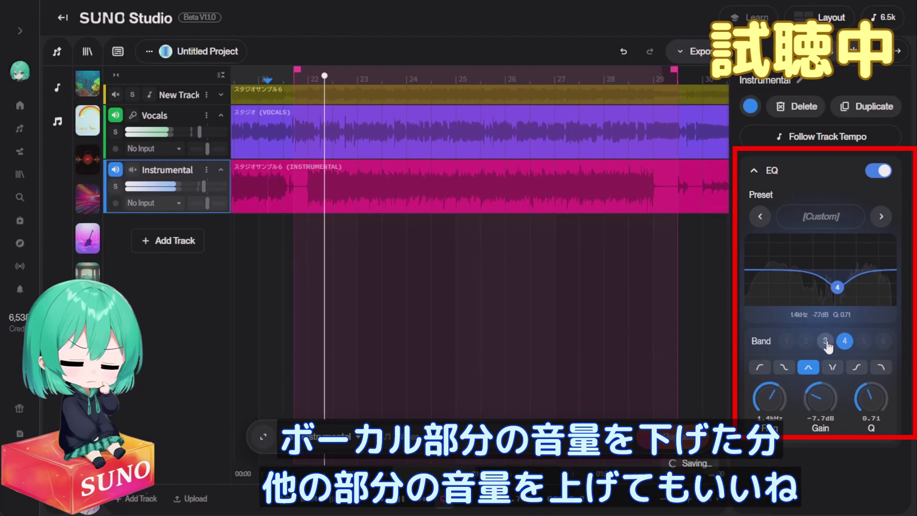
{"action": "left_click_drag", "start_coordinate": [793, 270], "coordinate": [794, 263]}
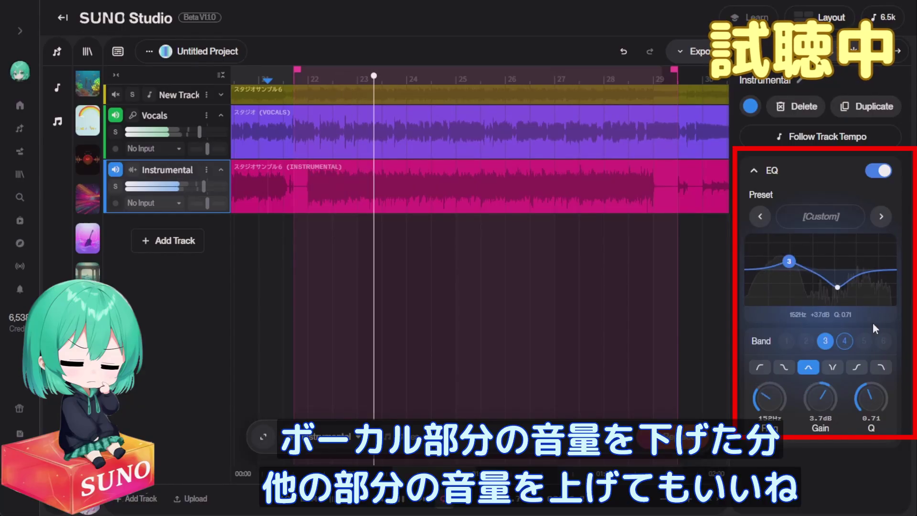
{"action": "left_click", "coordinate": [865, 341]}
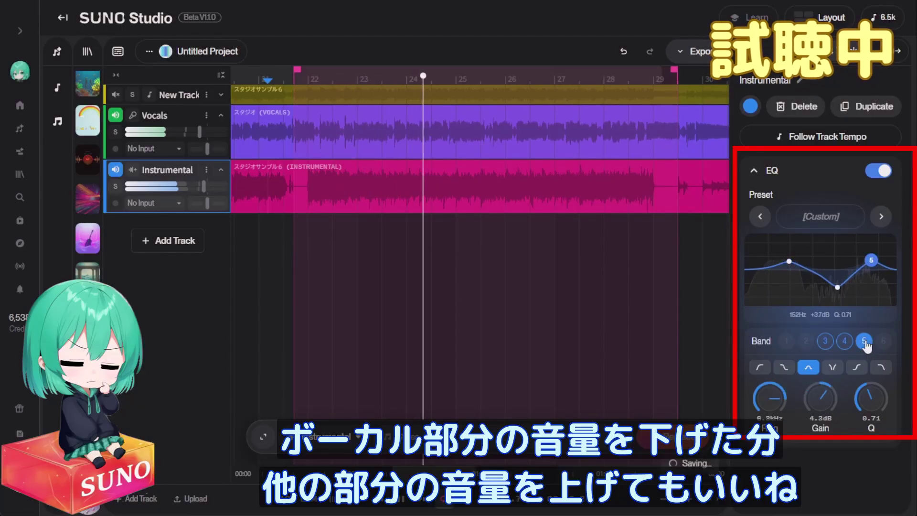